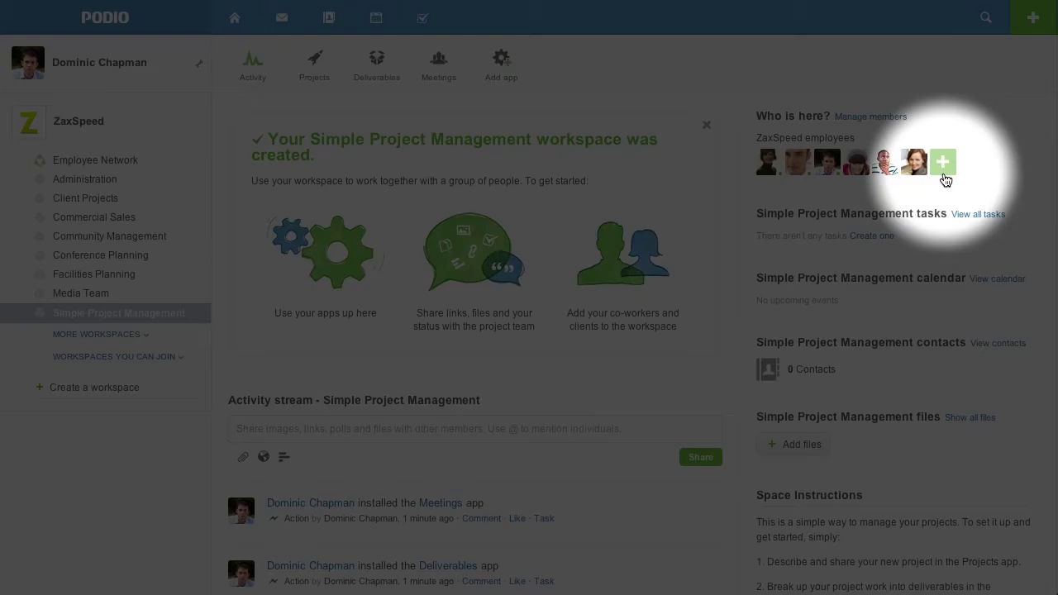
- Close the Add your co-workers invitation without inviting anyone, returning to the workspace overview
click(944, 166)
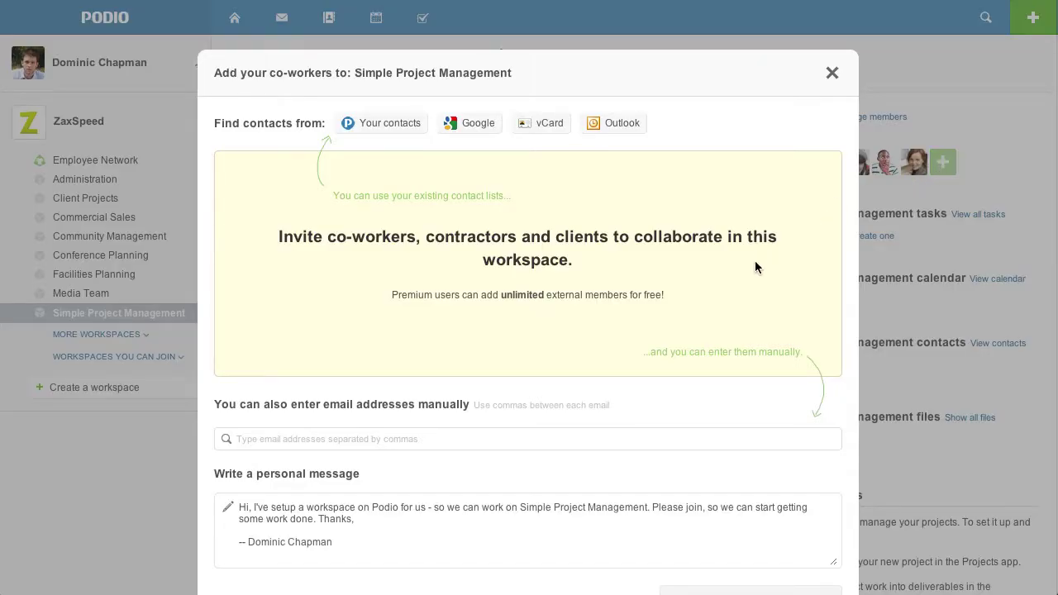
click(832, 73)
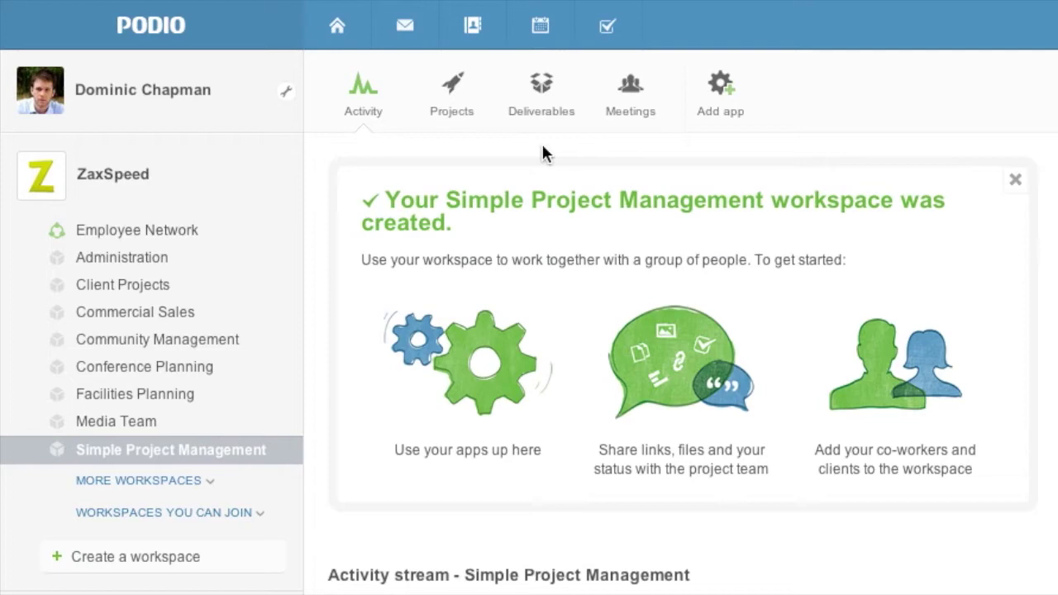
- Add and save a 'Product presentation' project in the Projects app with an owner
click(451, 123)
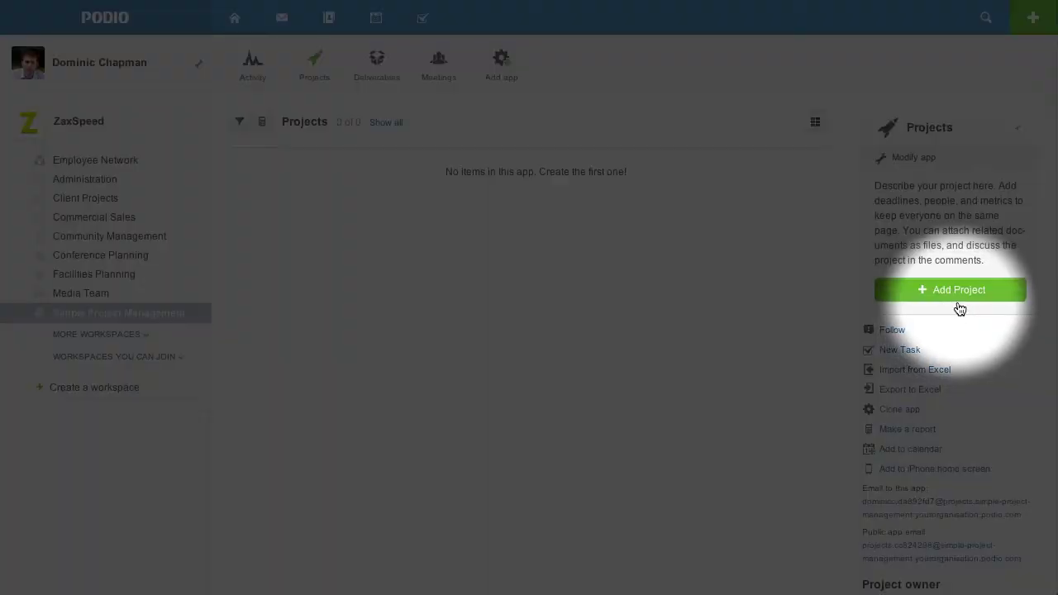
click(959, 293)
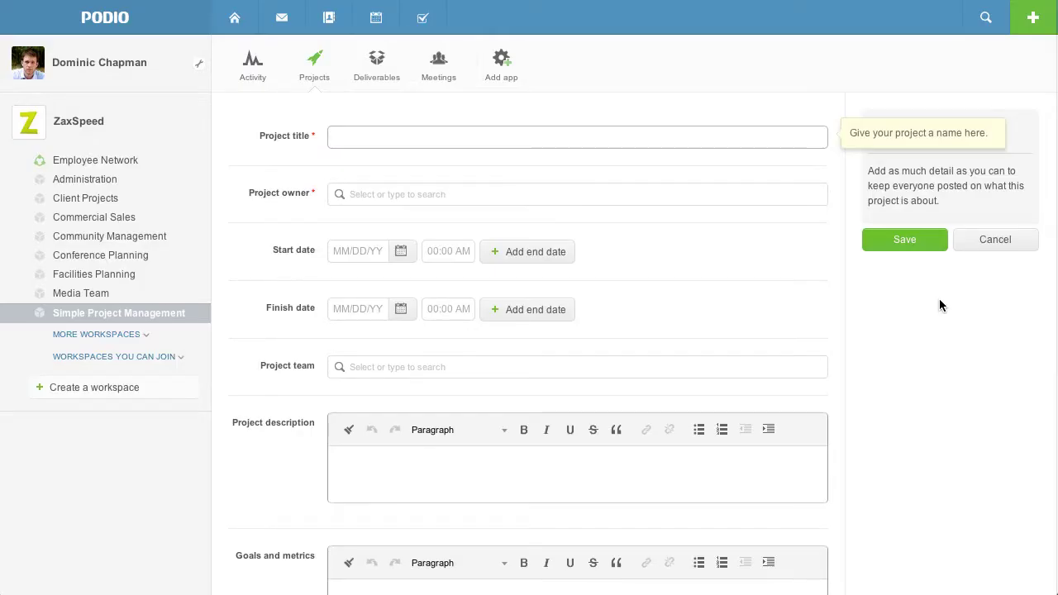
text(P)
text(roduct presentation)
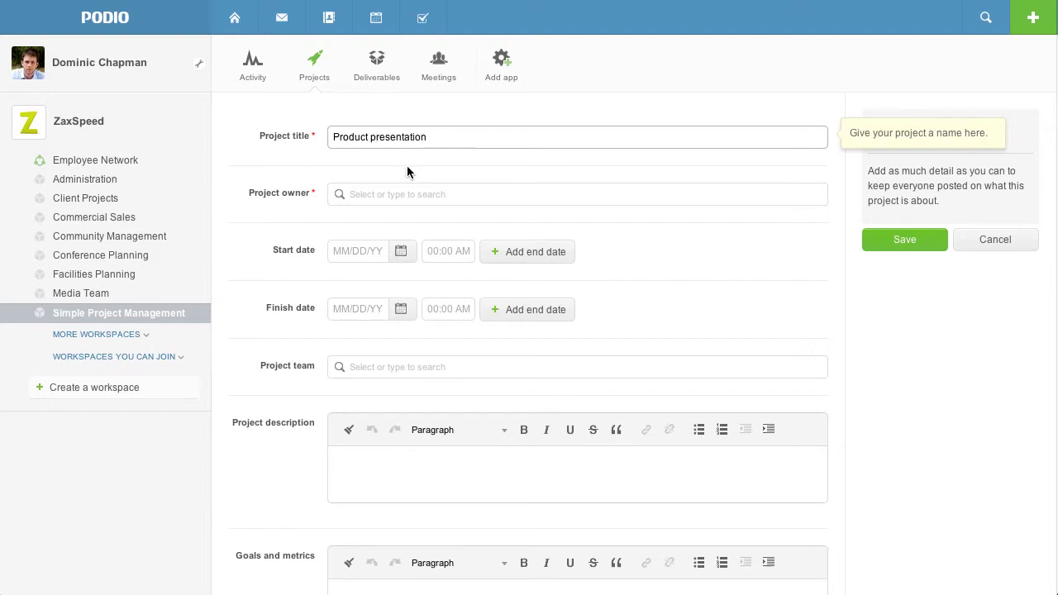
click(407, 192)
click(450, 306)
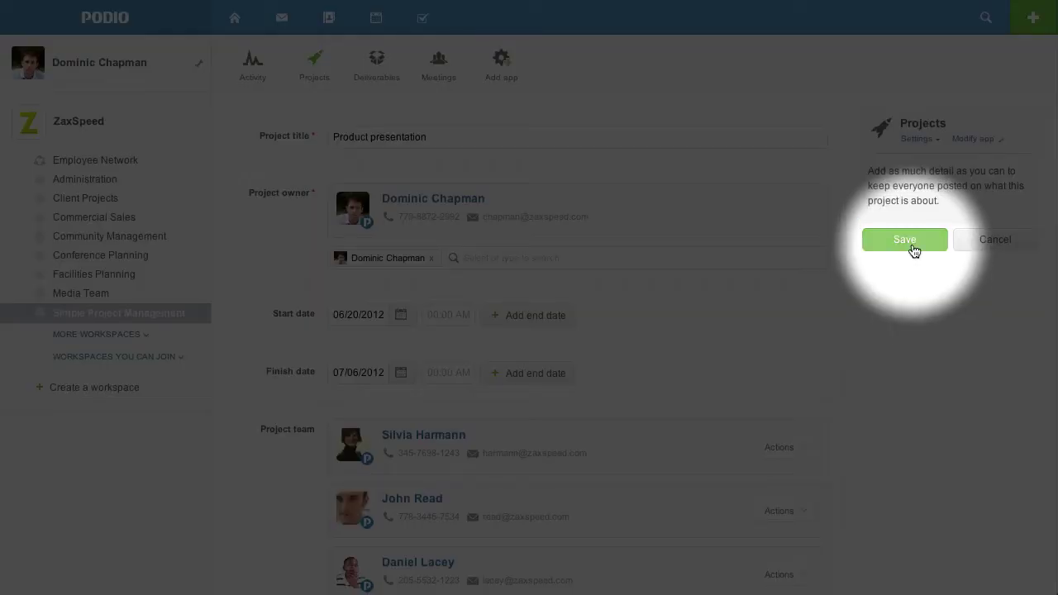
click(906, 240)
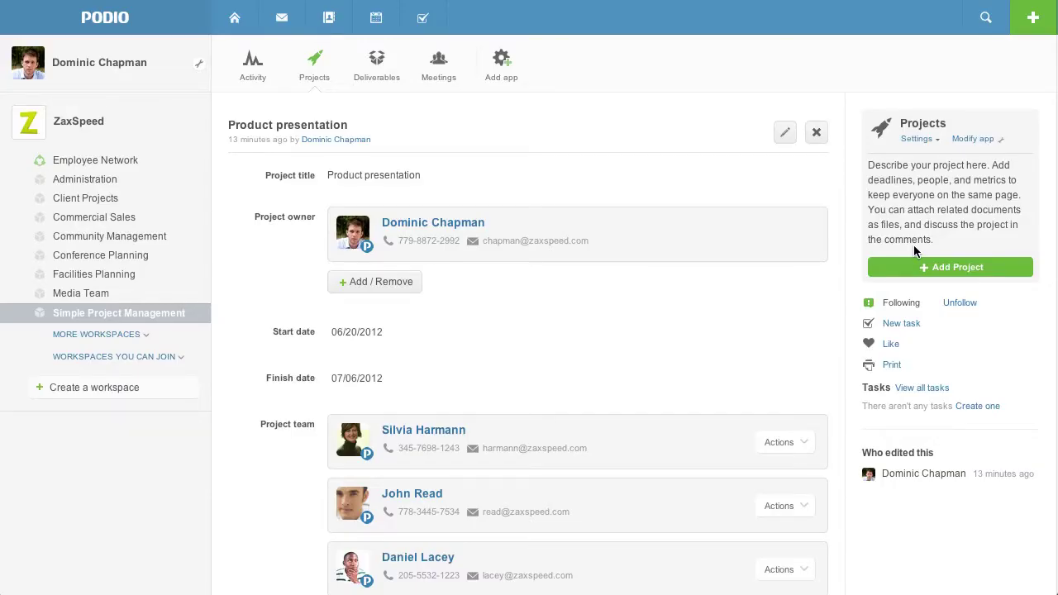
- Review the Deliverables app's fields in Modify app without changes, then return to its Copy and Illustrations list
click(380, 79)
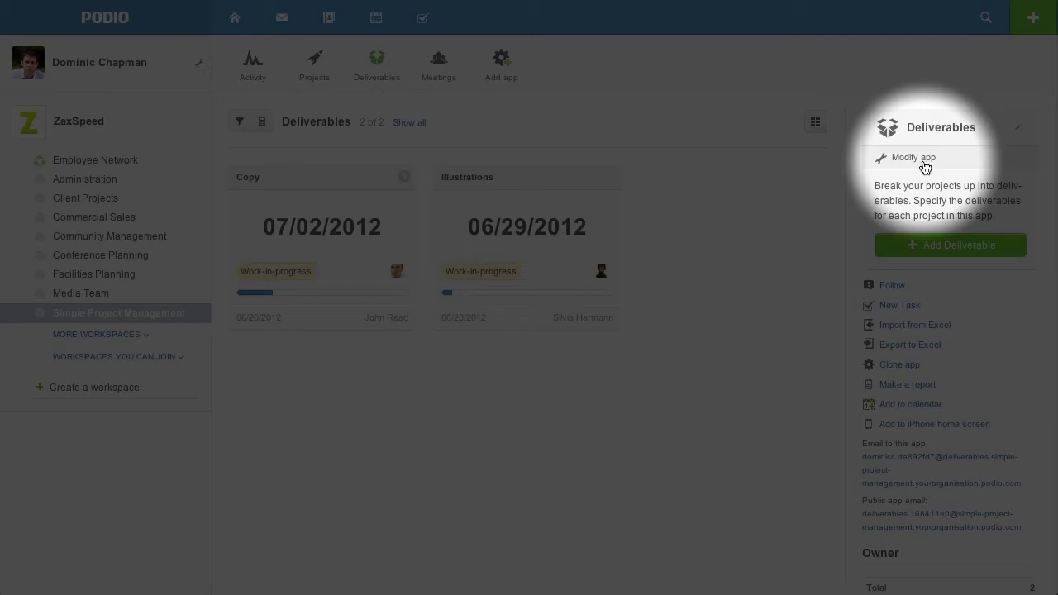
click(924, 161)
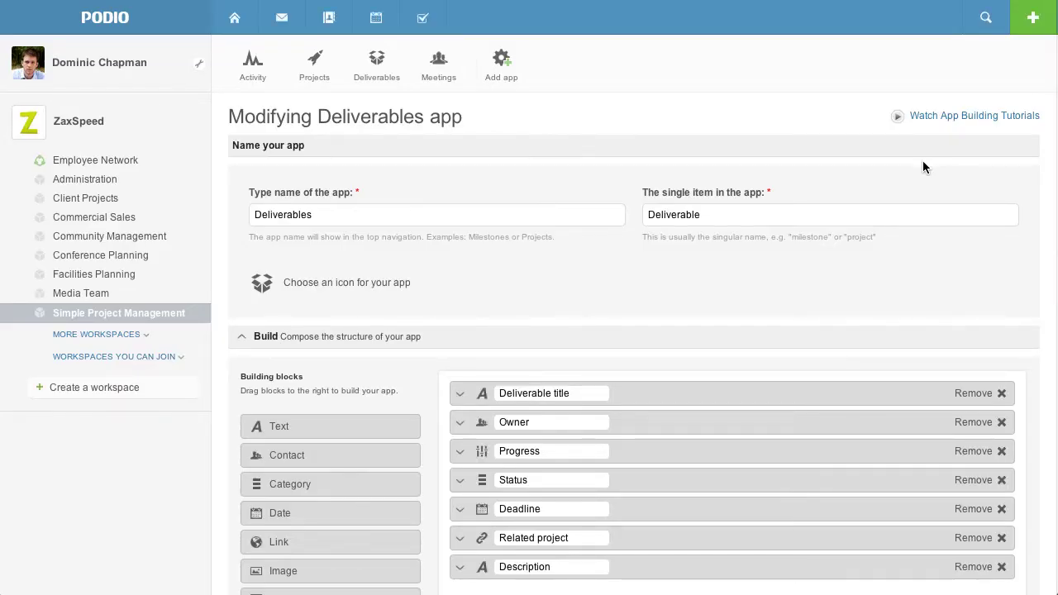
click(441, 214)
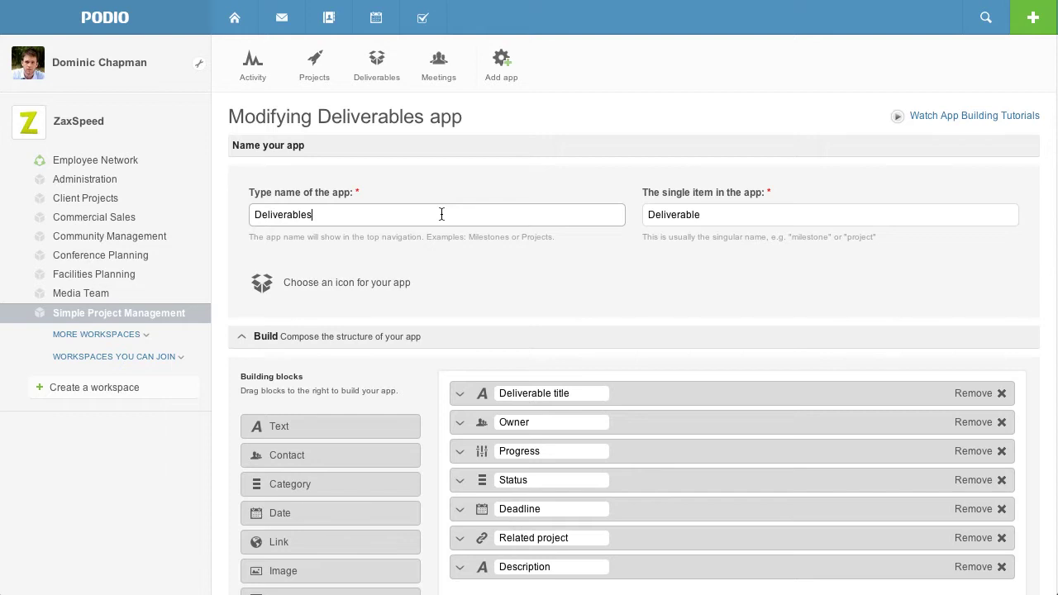
click(464, 265)
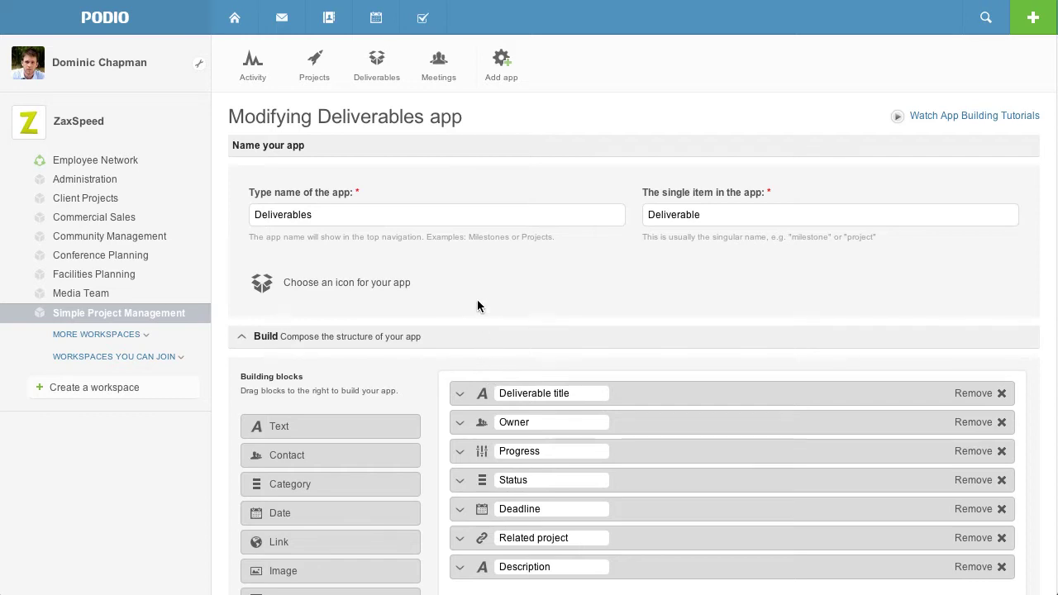
click(379, 80)
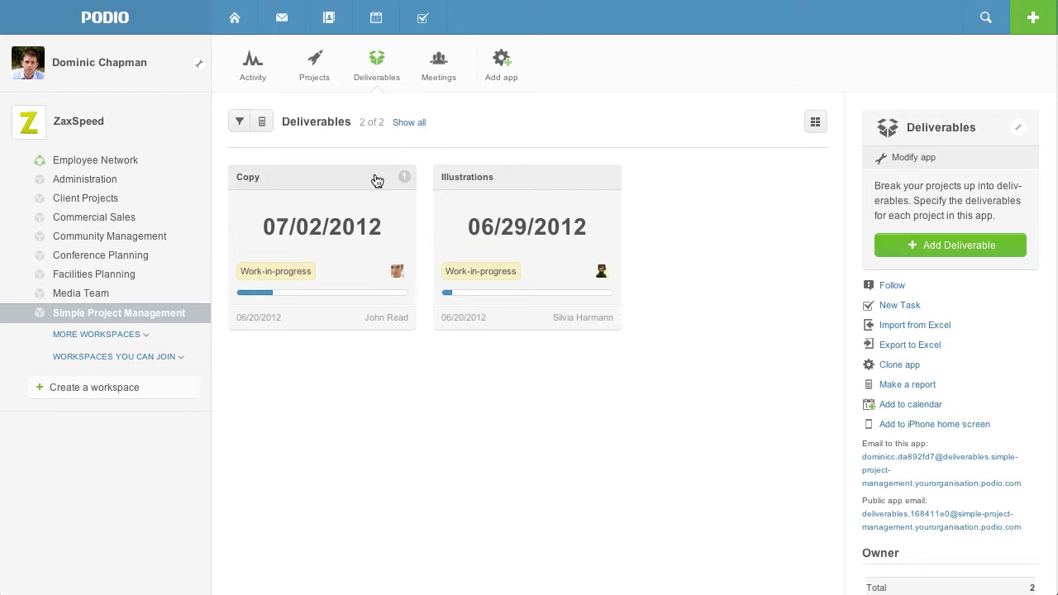
- Open the Copy deliverable and bring up Add files in its Files section
click(376, 181)
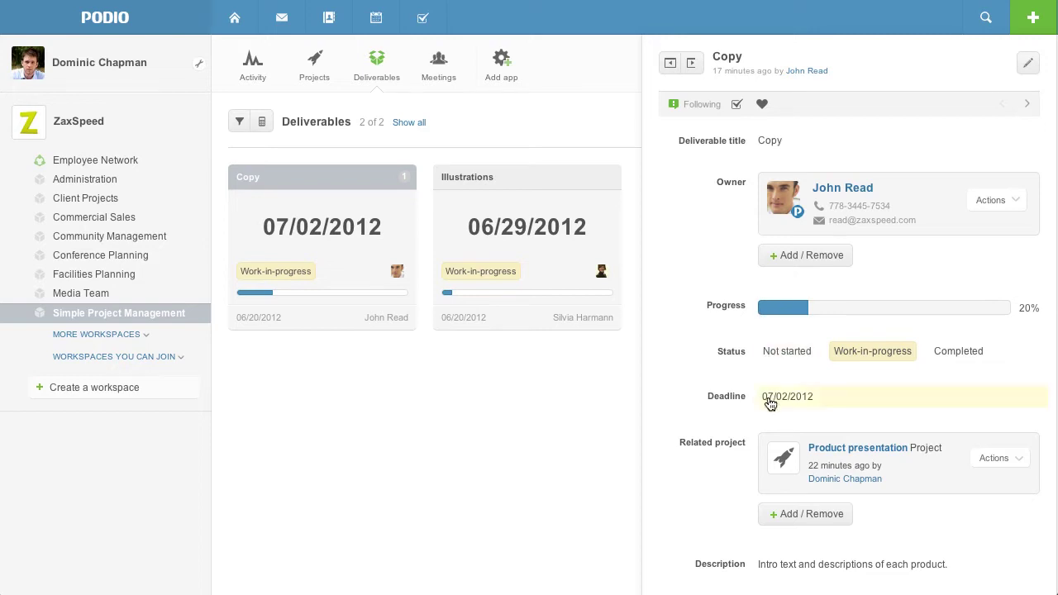
scroll(681, 361, down, 4)
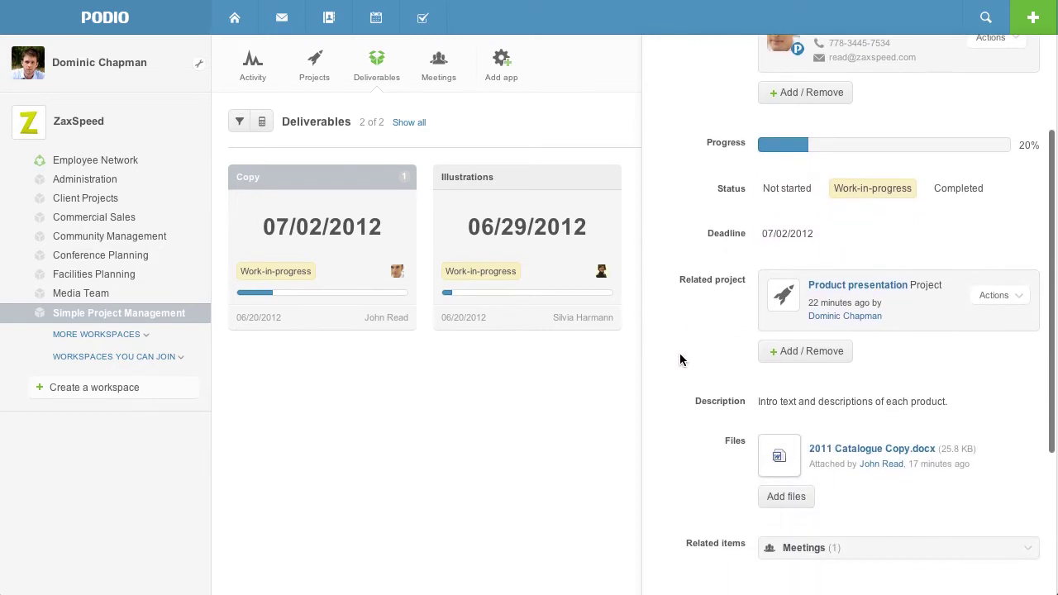
scroll(679, 356, down, 2)
scroll(680, 352, down, 3)
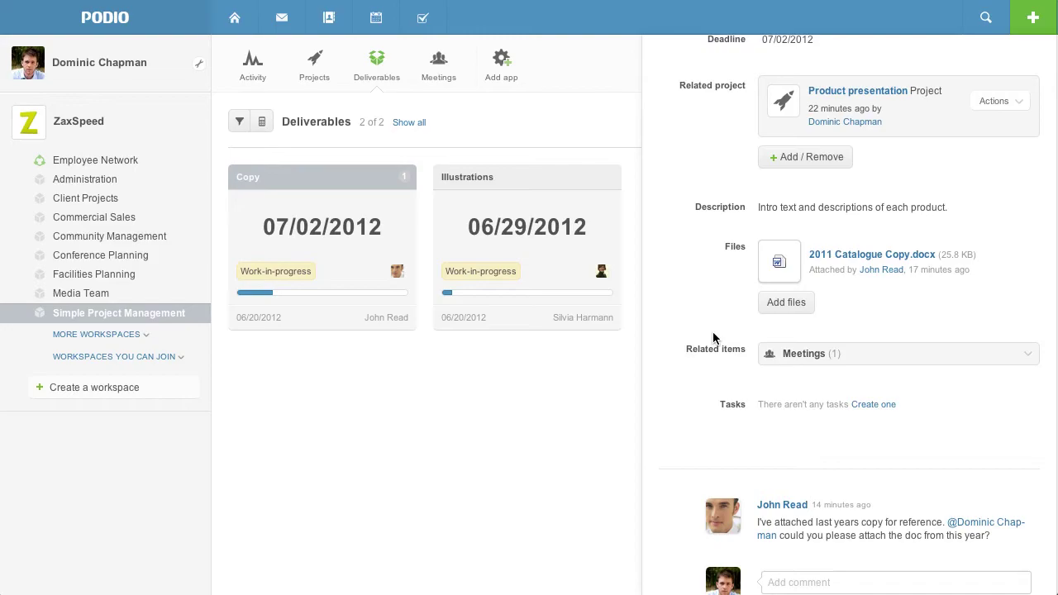
click(777, 306)
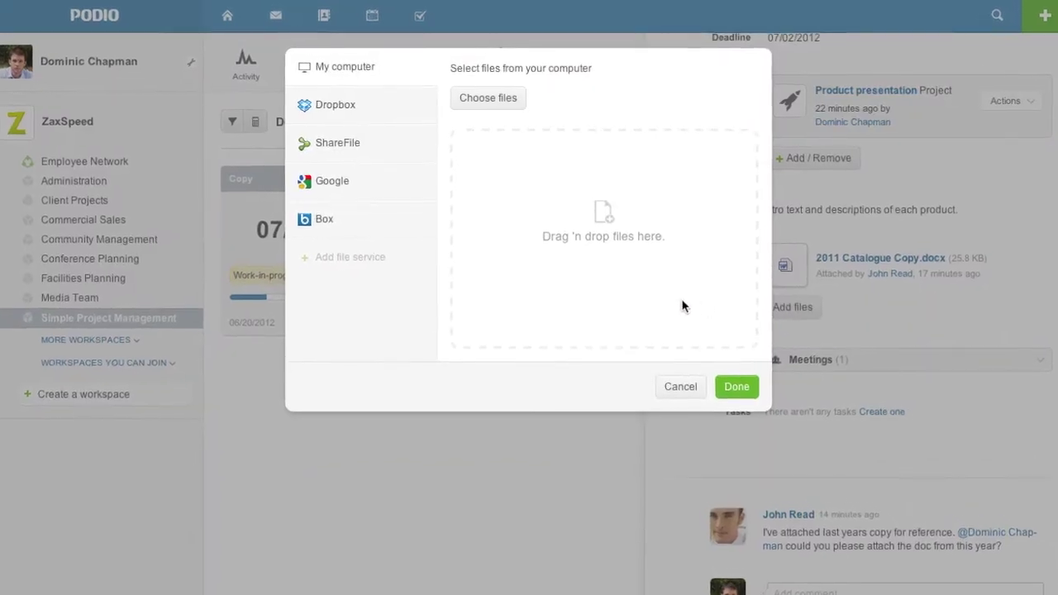
- Attach the Google document 'Copy - 2012 Product Presentation' to the Copy deliverable
click(382, 259)
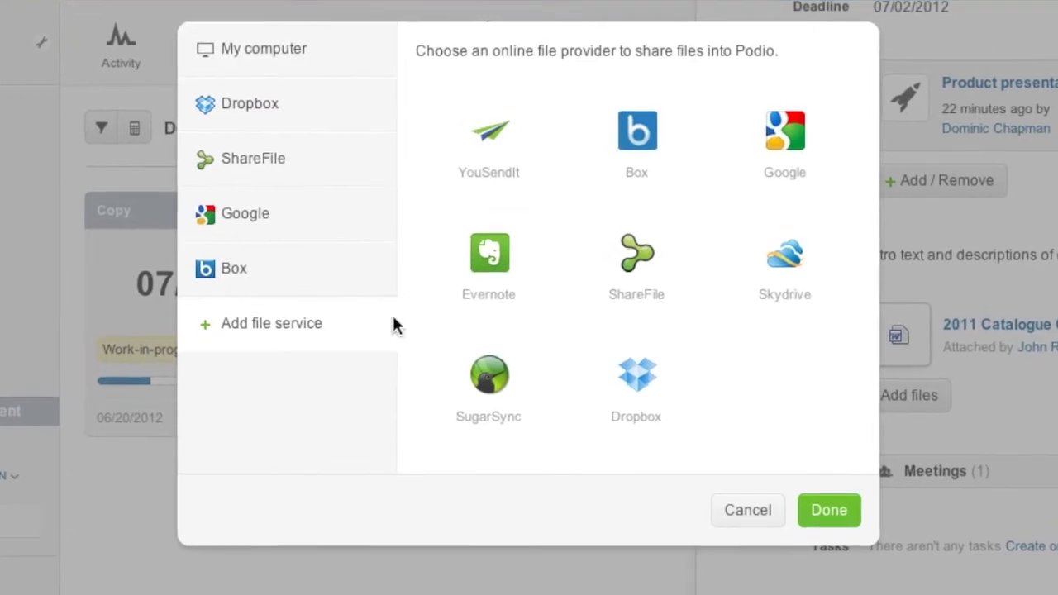
click(781, 140)
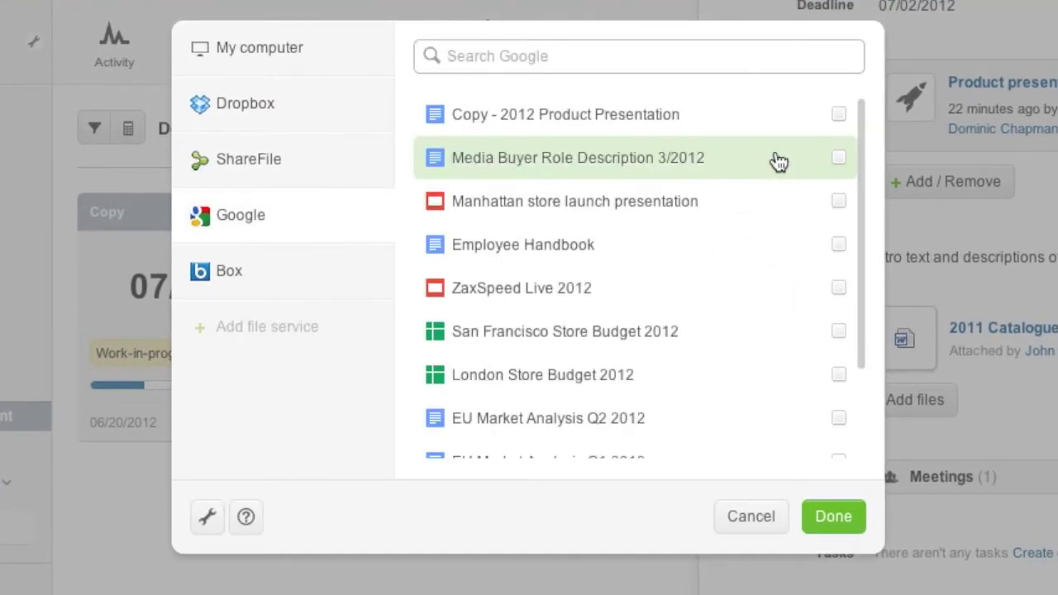
click(791, 129)
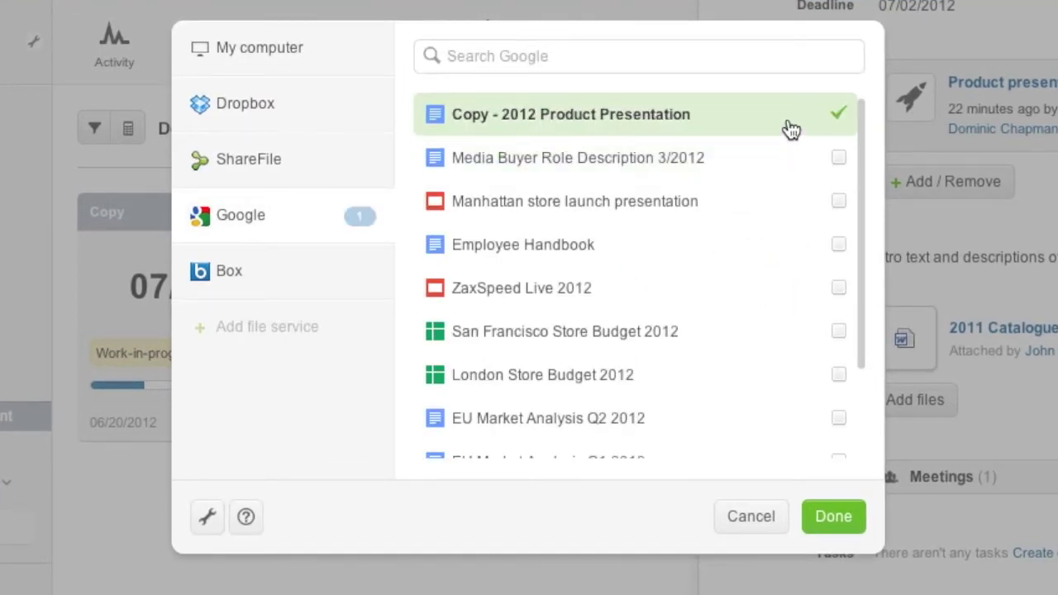
click(835, 518)
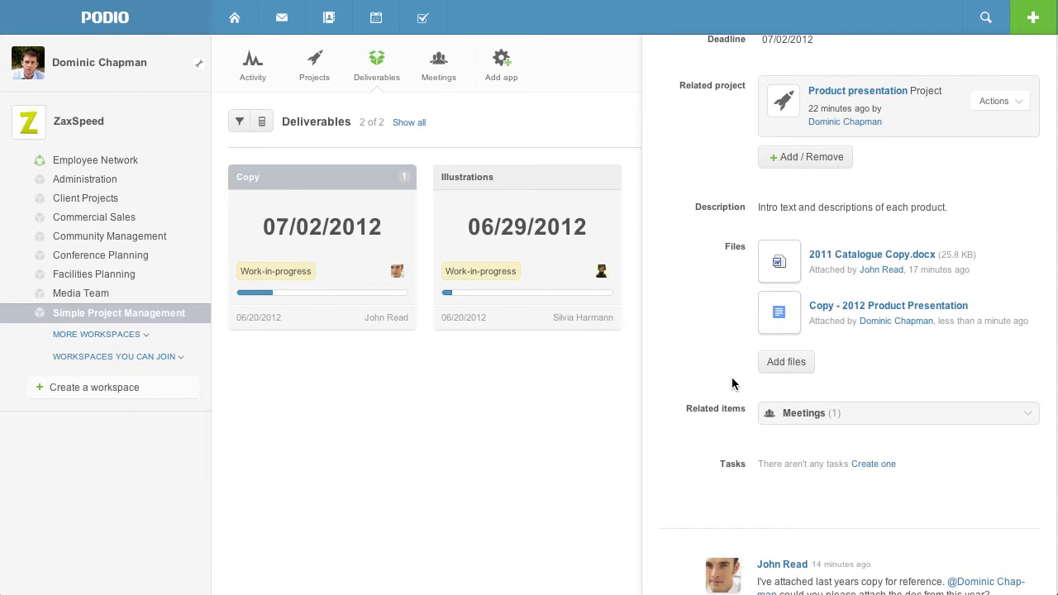
- Open the Presntation kick-off meeting in the Meetings app and scroll its details to Tasks
click(616, 378)
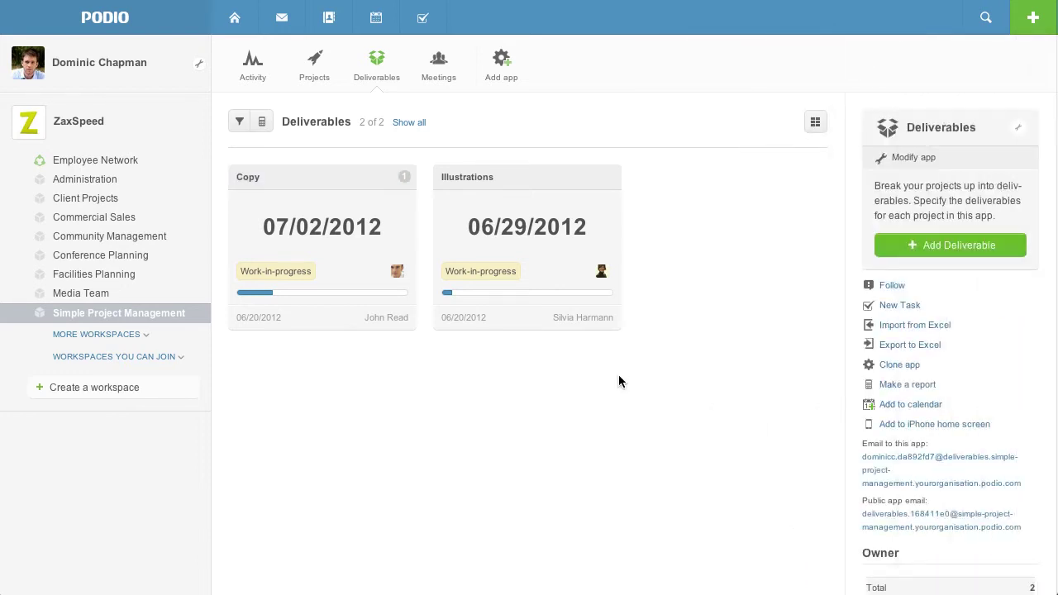
click(440, 79)
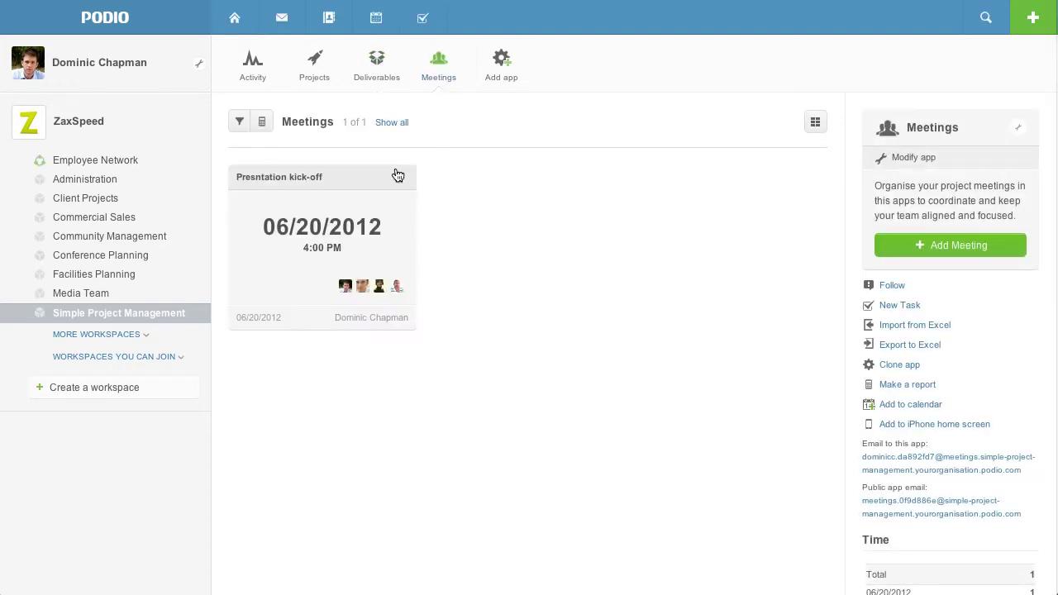
click(333, 183)
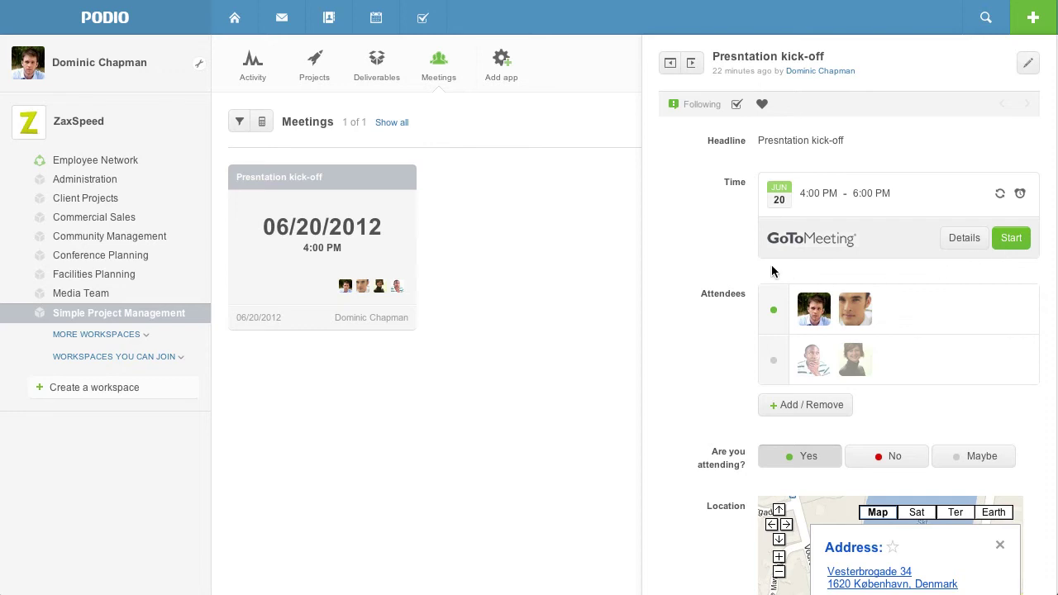
scroll(676, 264, down, 2)
scroll(674, 263, down, 2)
scroll(674, 263, down, 3)
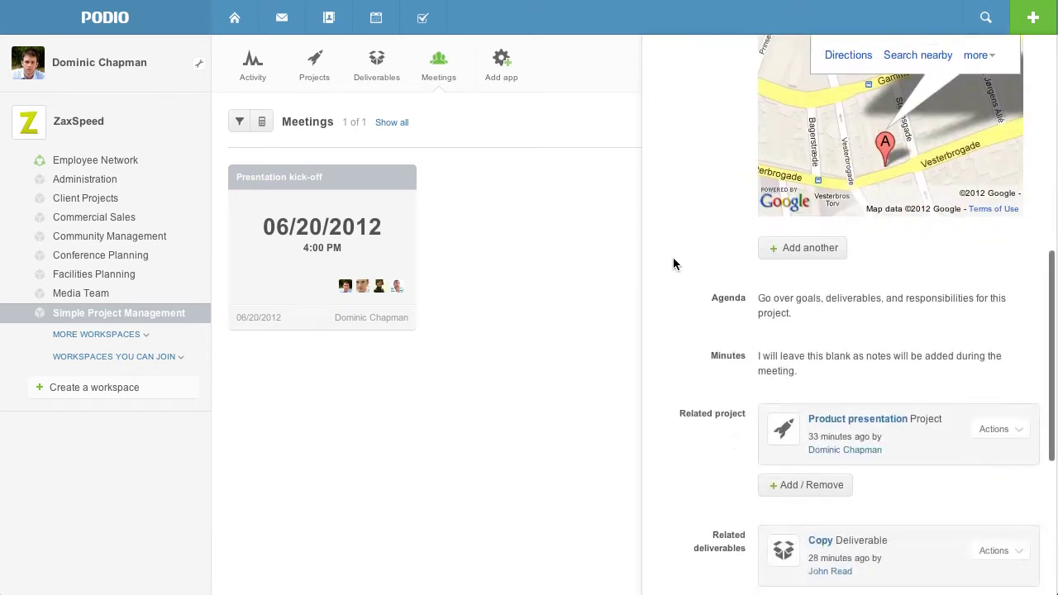
scroll(674, 263, down, 3)
scroll(673, 263, down, 1)
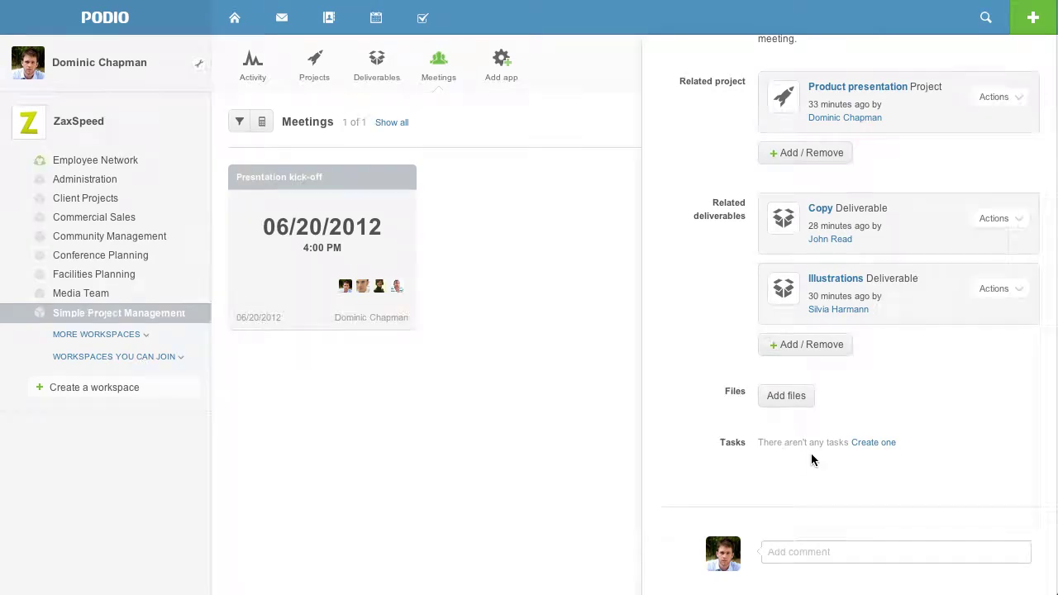
click(859, 444)
text(Complete)
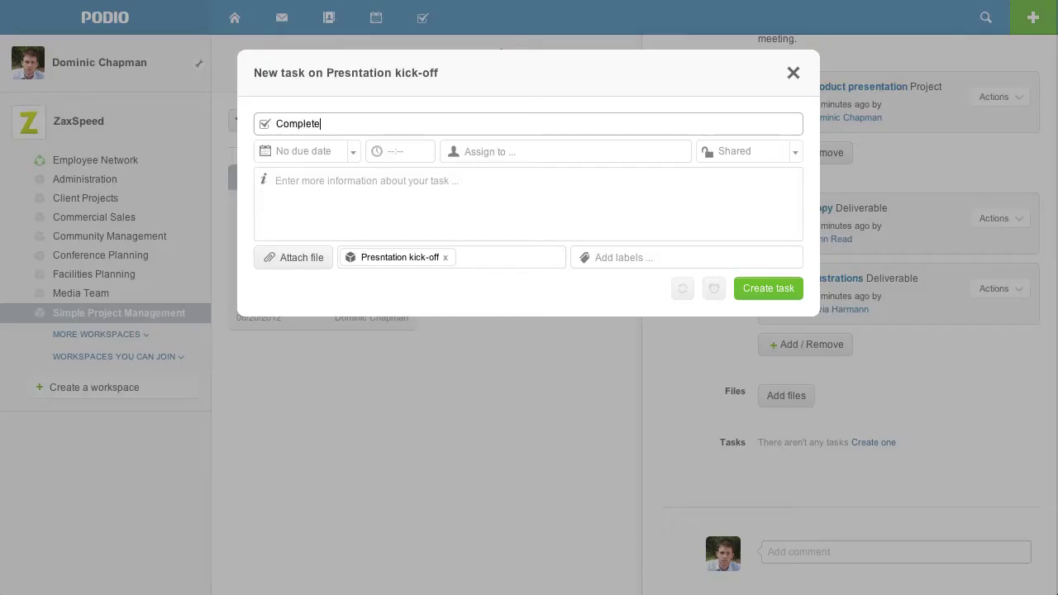
text( first draft of copy)
click(513, 153)
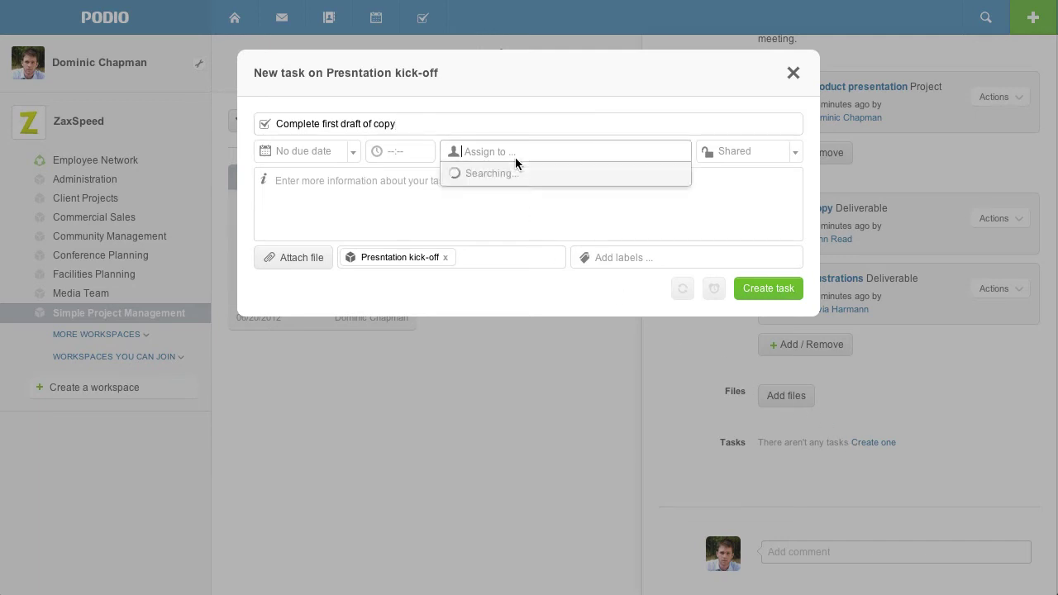
click(510, 216)
click(522, 287)
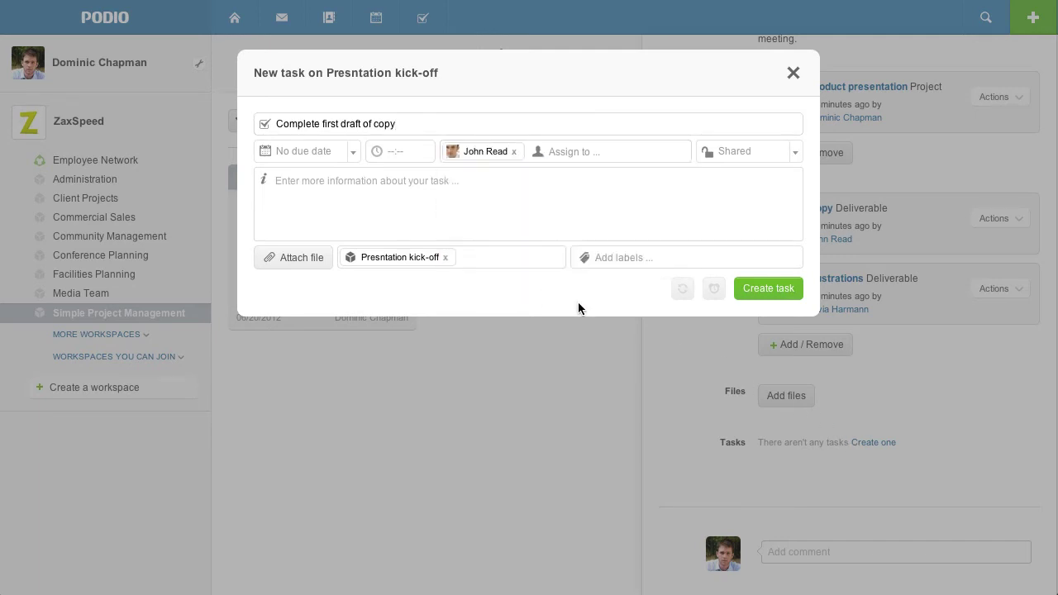
click(745, 289)
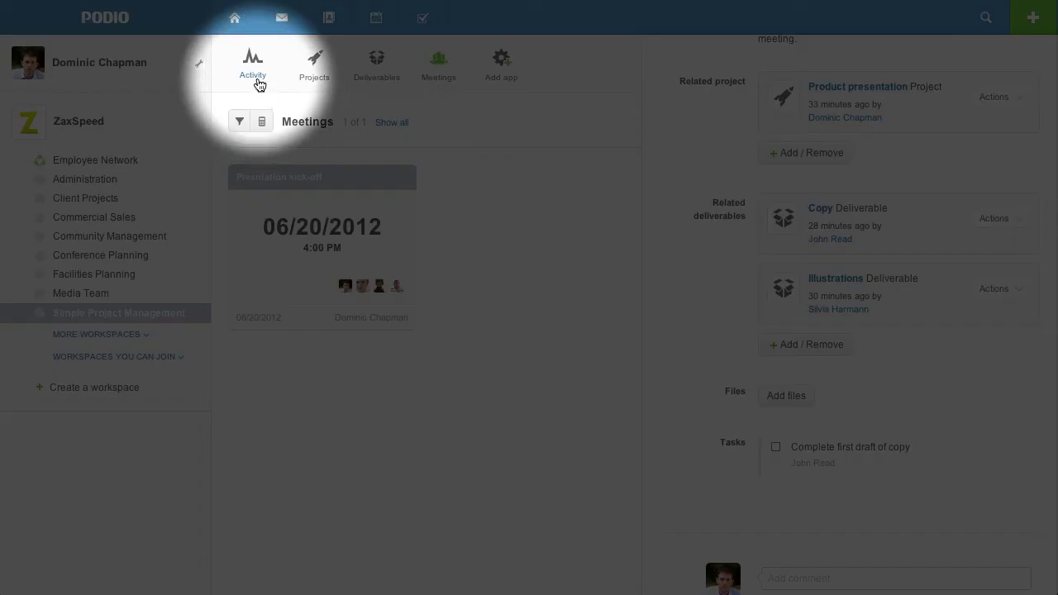
- Show the Simple Project Management workspace's Activity stream with the new meeting task
click(259, 83)
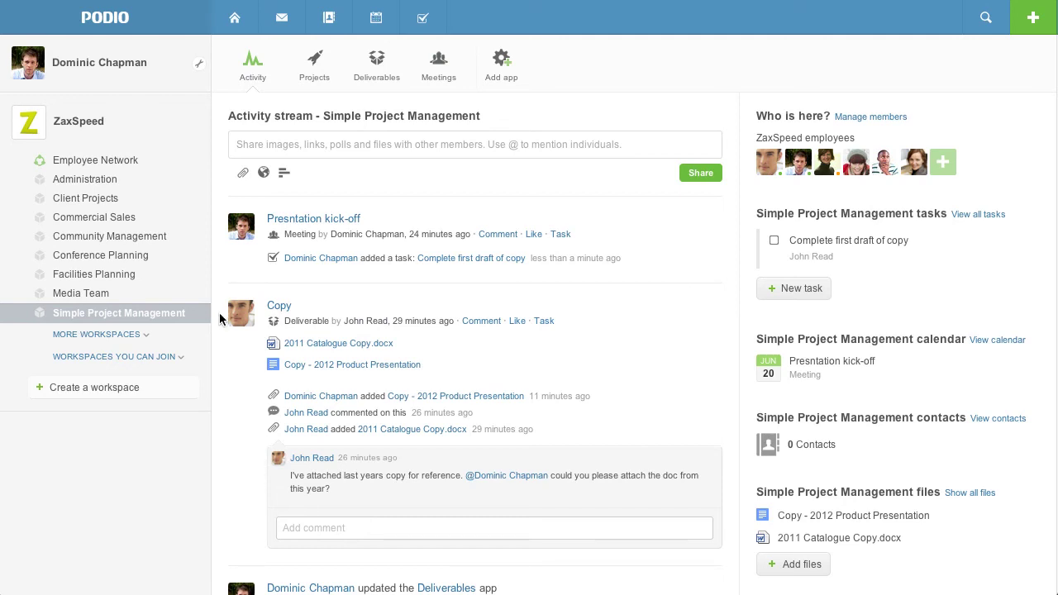
- Open the App Market and page its Project Management apps forward twice to Minutes, Expenses and Timesheets
click(501, 83)
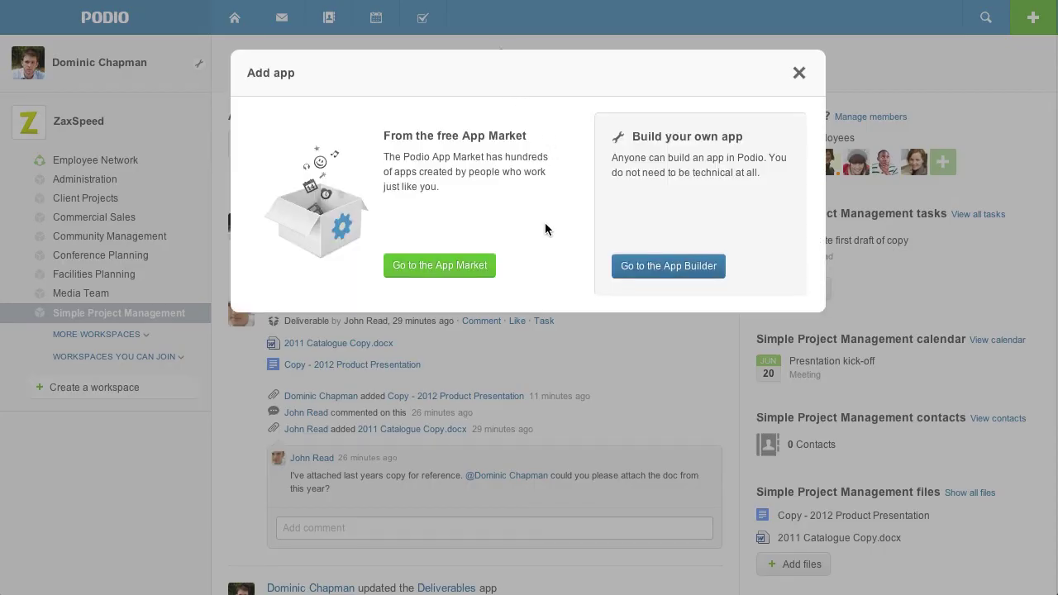
click(465, 266)
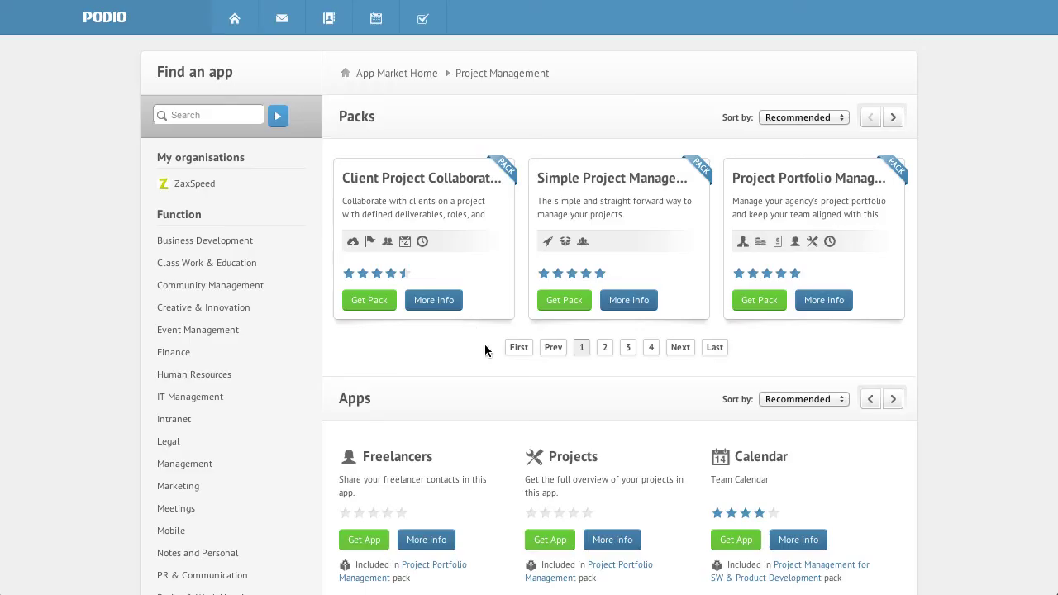
click(891, 401)
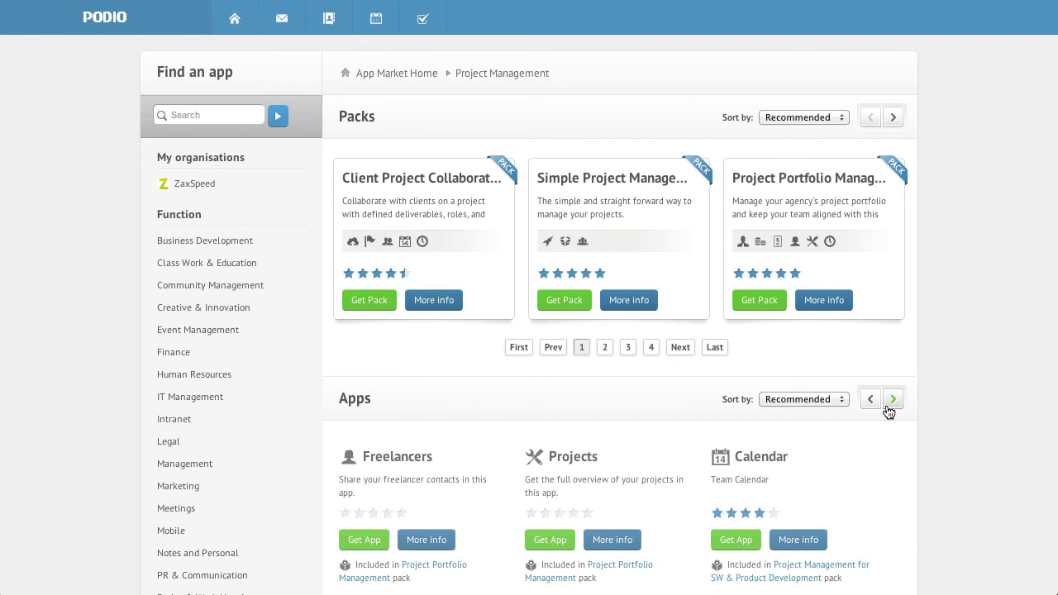
click(889, 409)
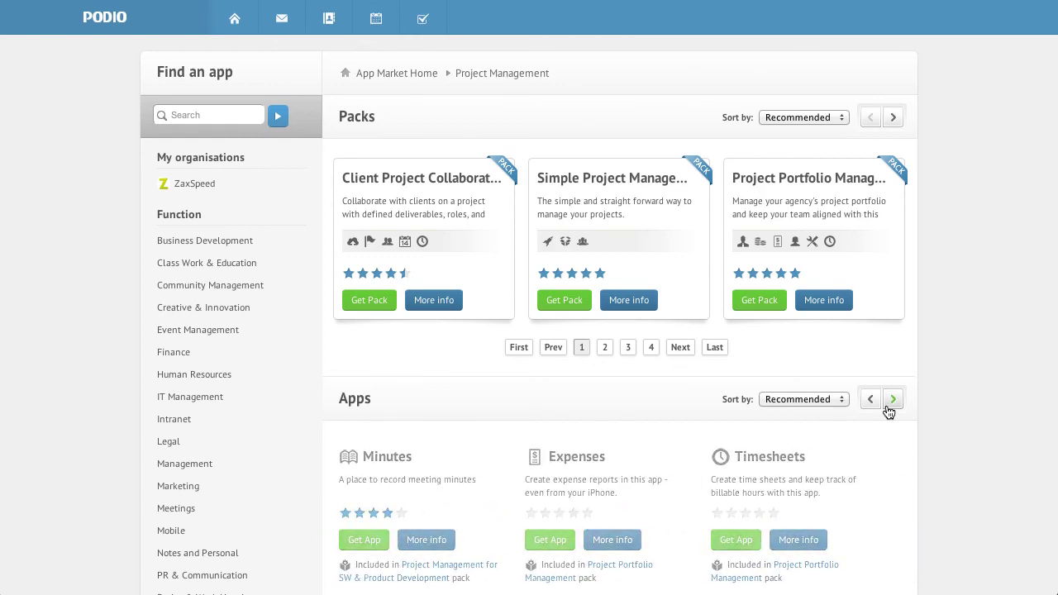